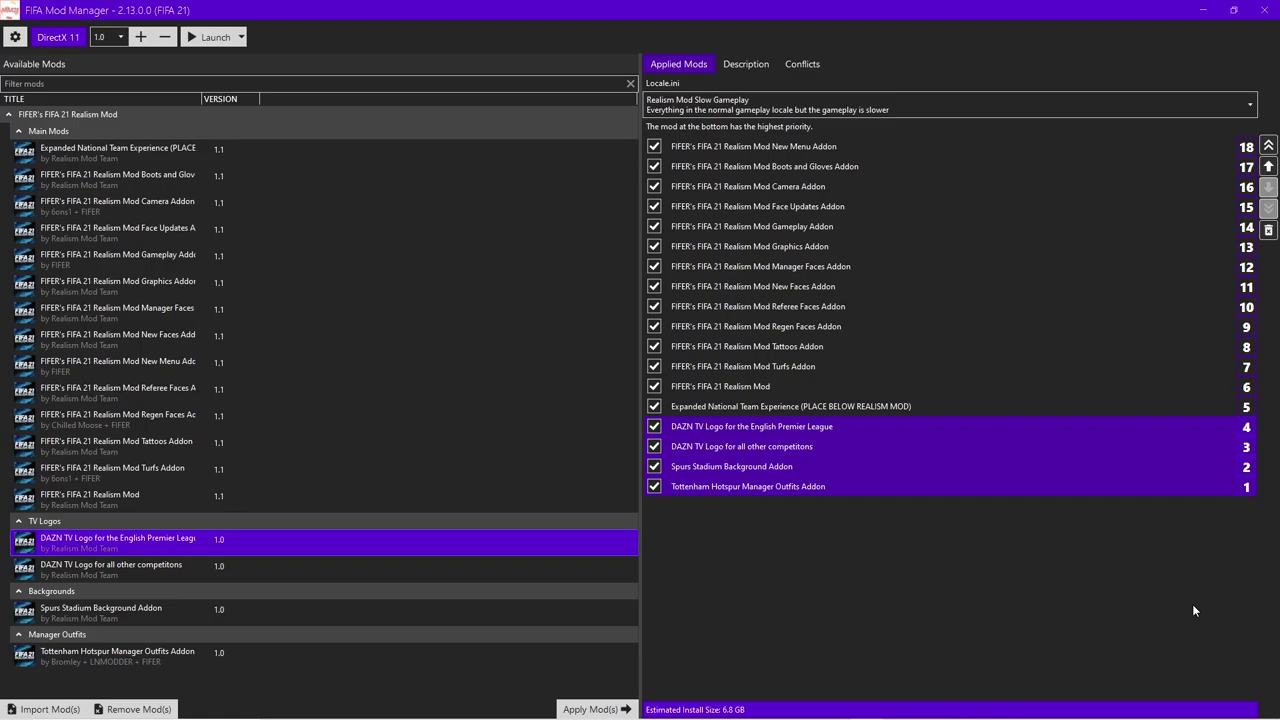
Switch to Origin, maximize its window and open the application settings.
key(alt+Tab)
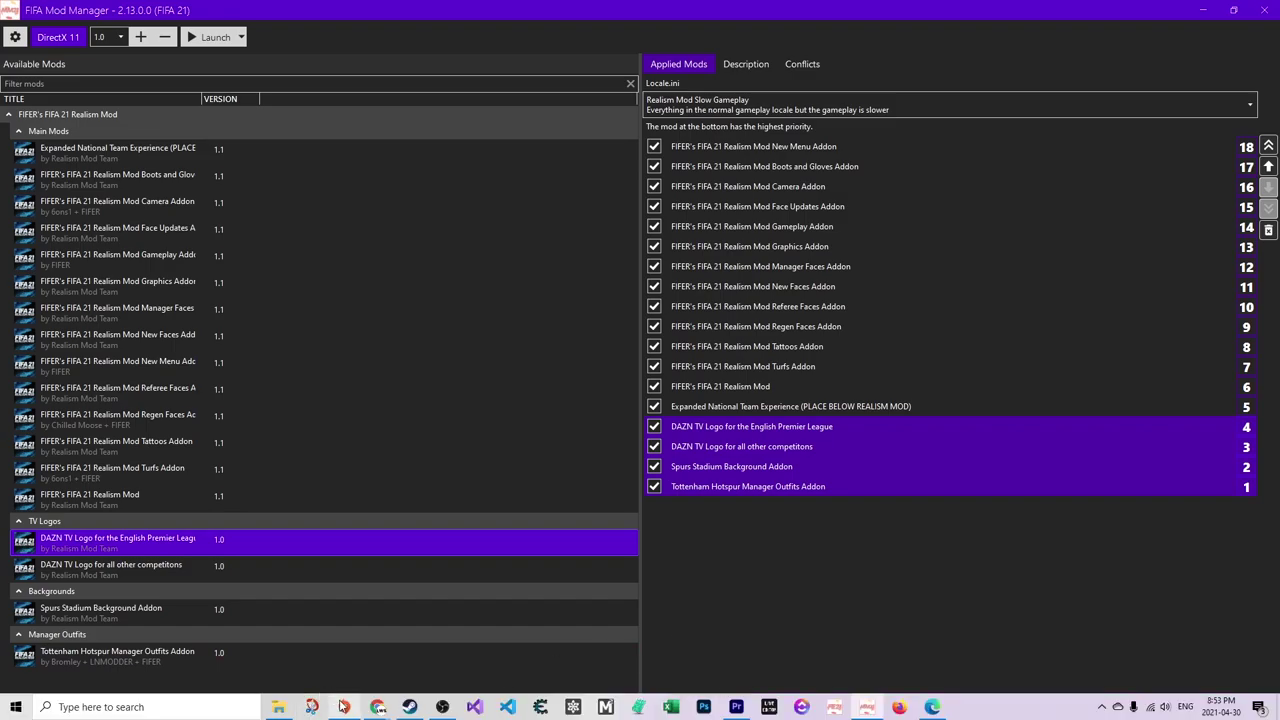
click(343, 706)
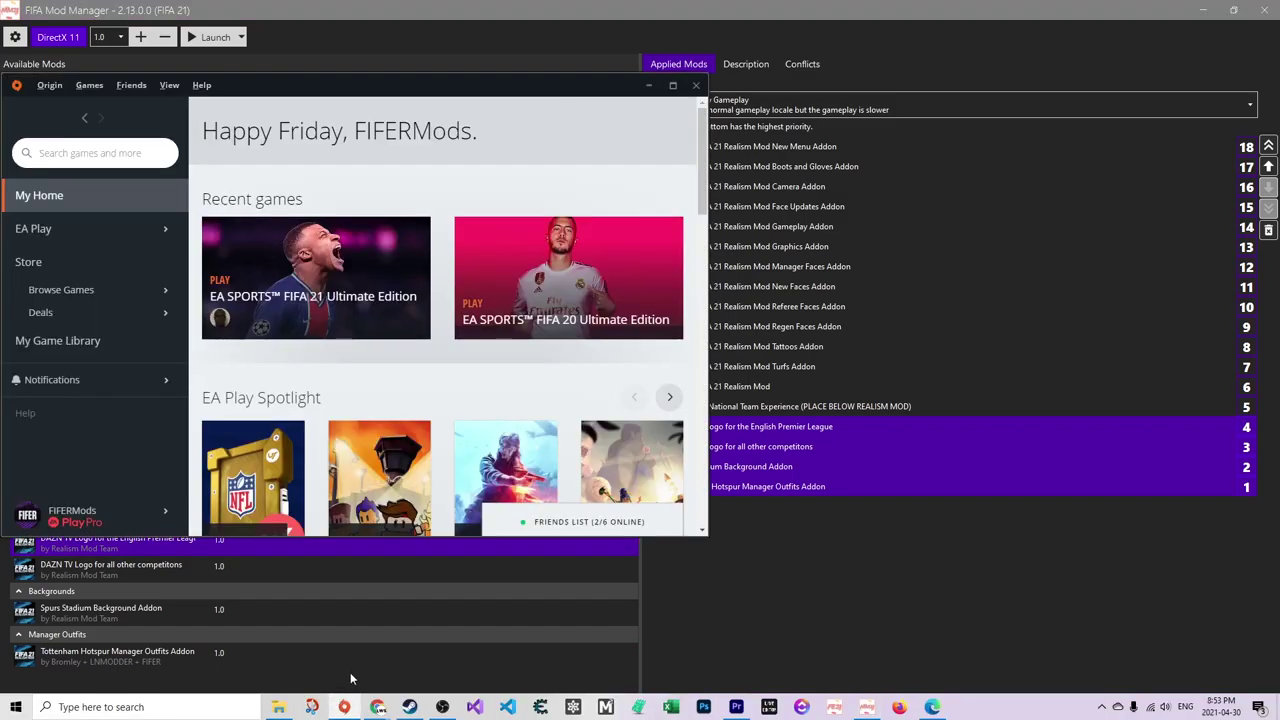
click(672, 85)
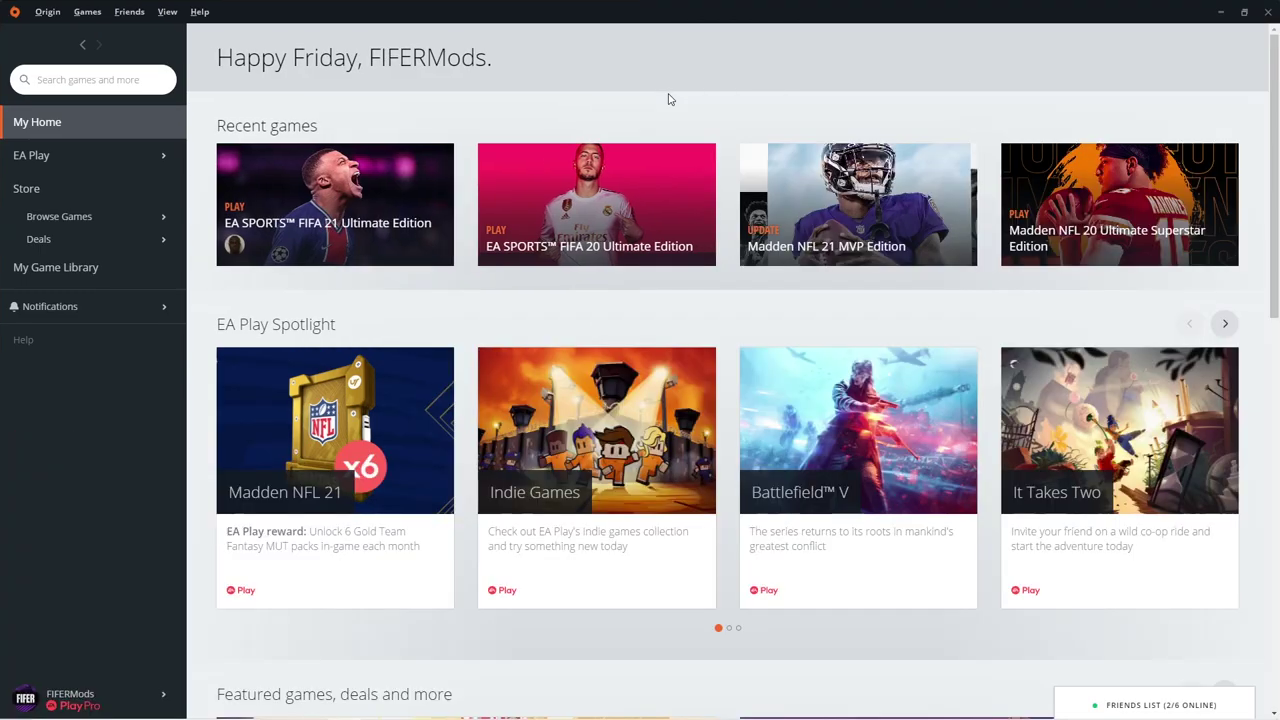
click(48, 12)
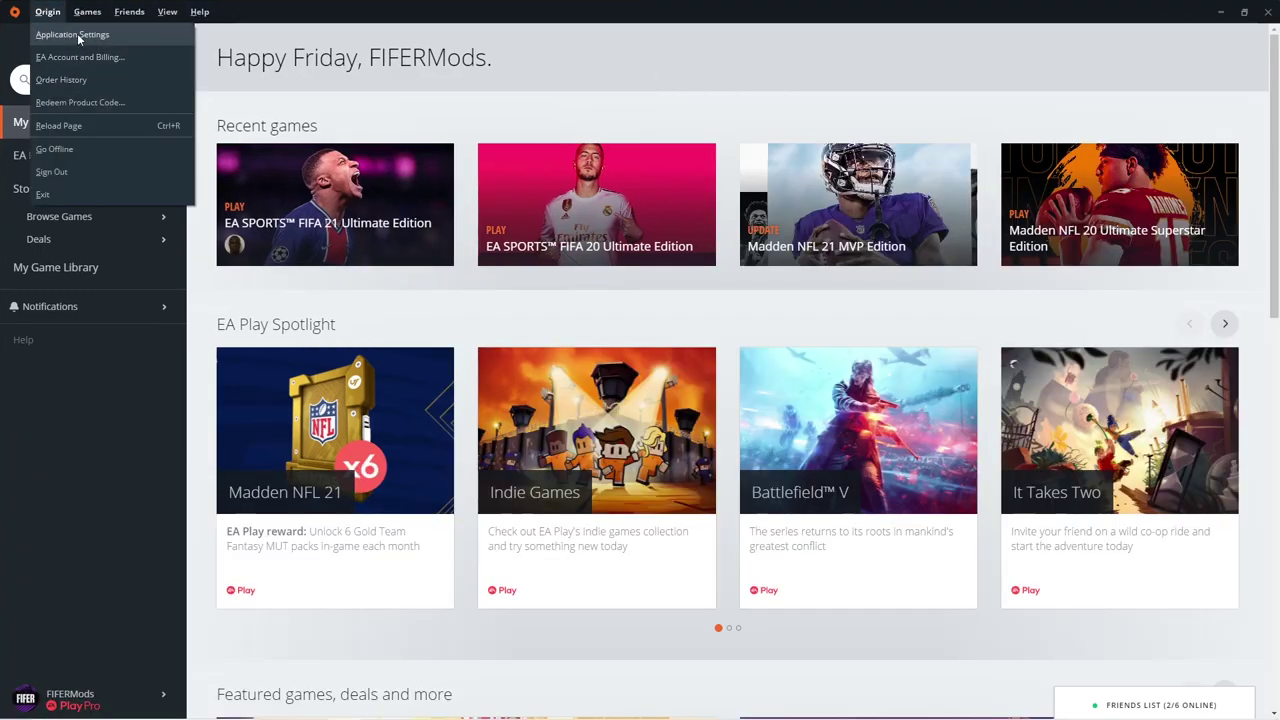
click(77, 36)
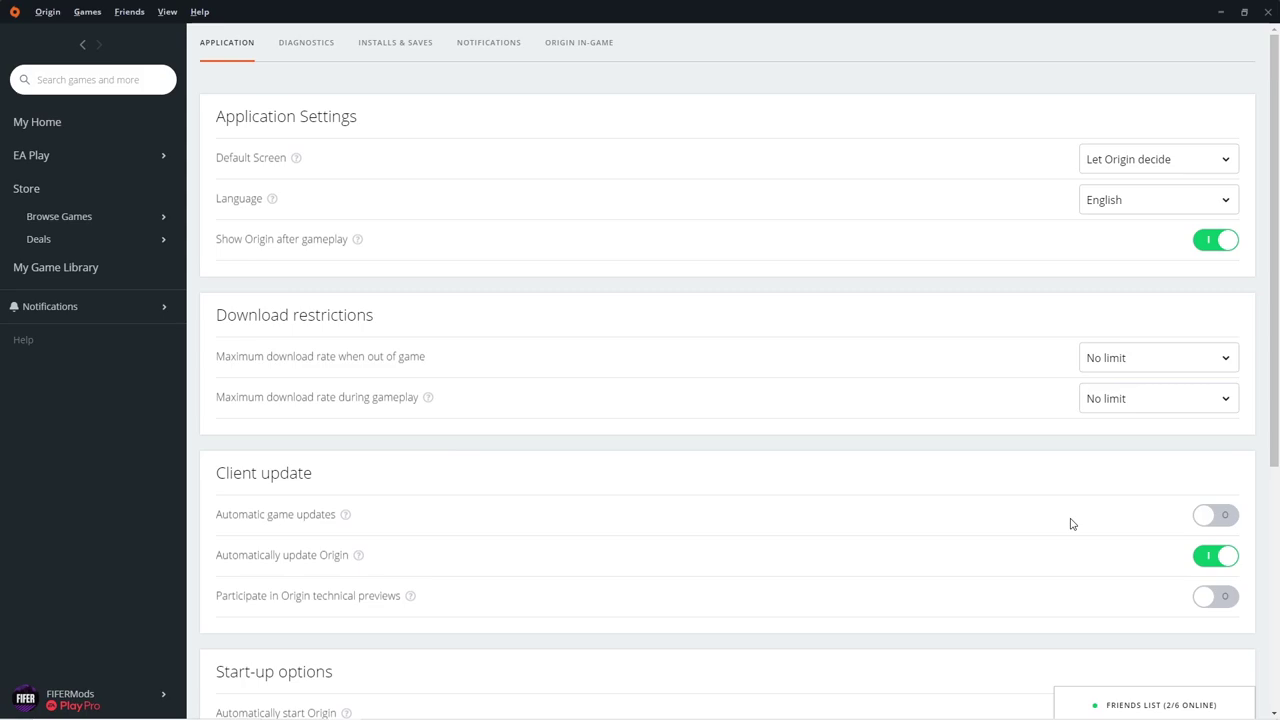
Review the client update settings, particularly automatic game updates, and return to the home page.
scroll(1071, 476, down, 4)
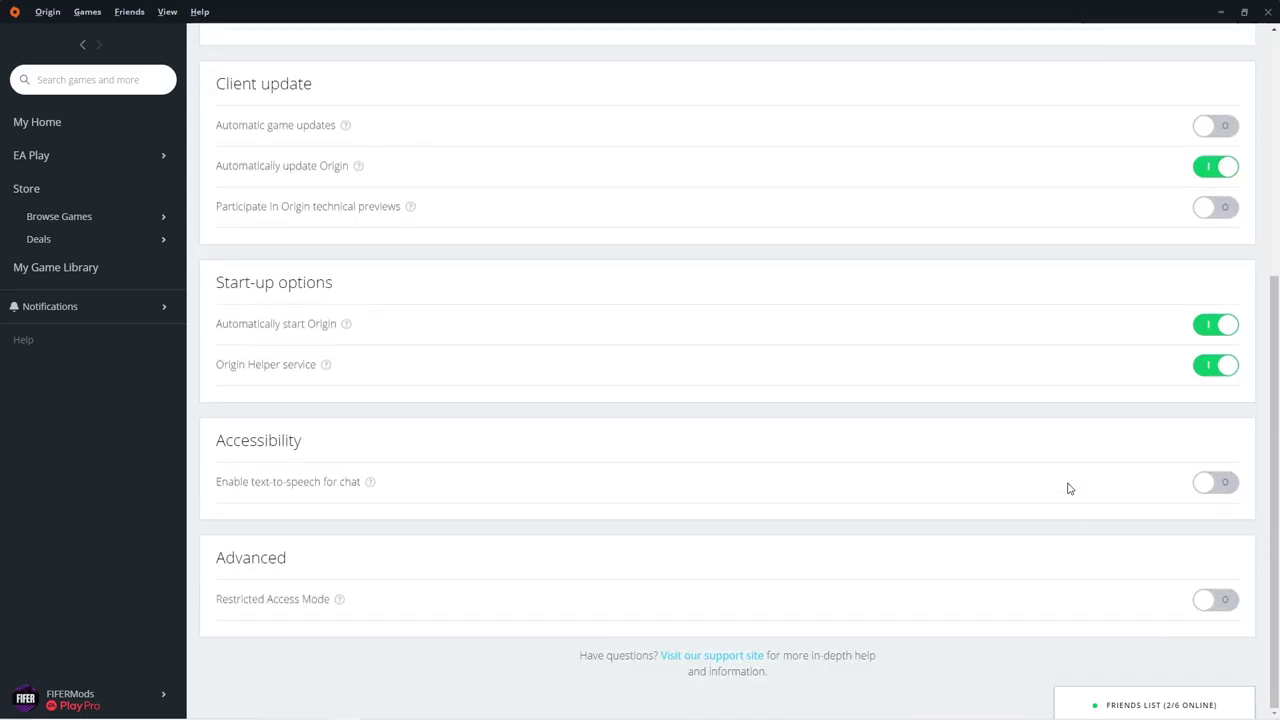
scroll(1068, 486, up, 3)
click(1236, 450)
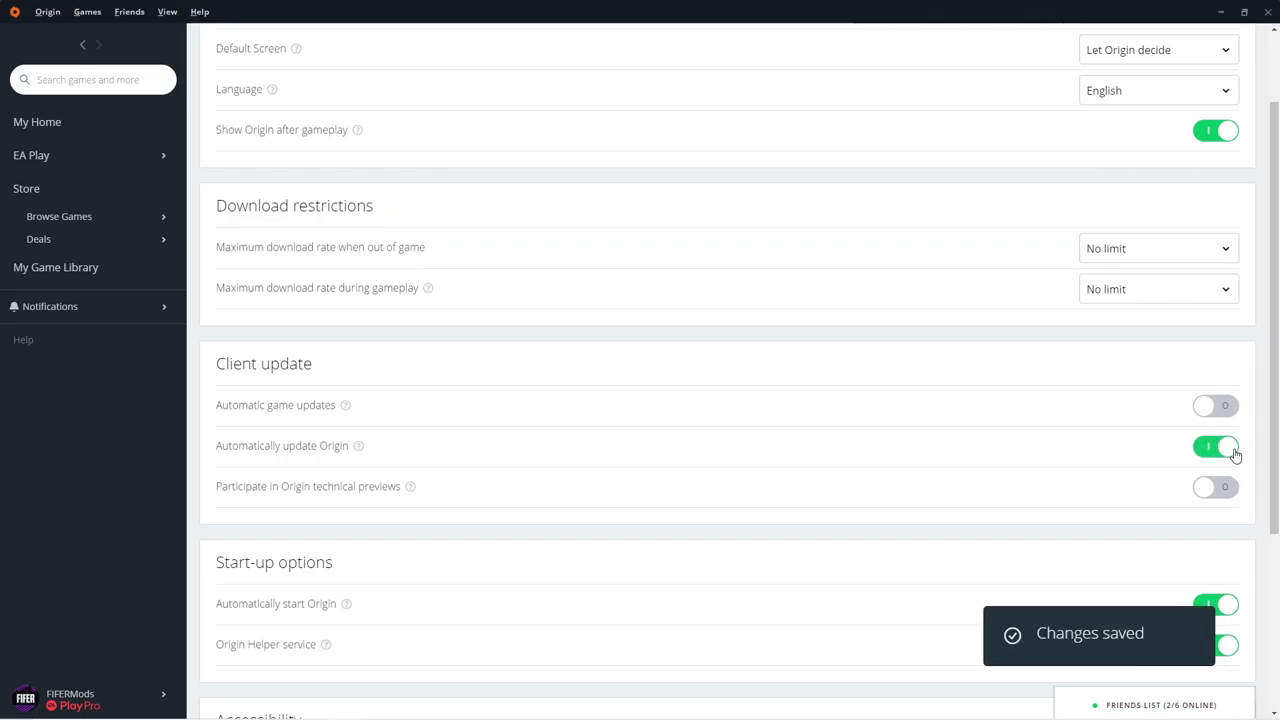
scroll(1130, 433, up, 2)
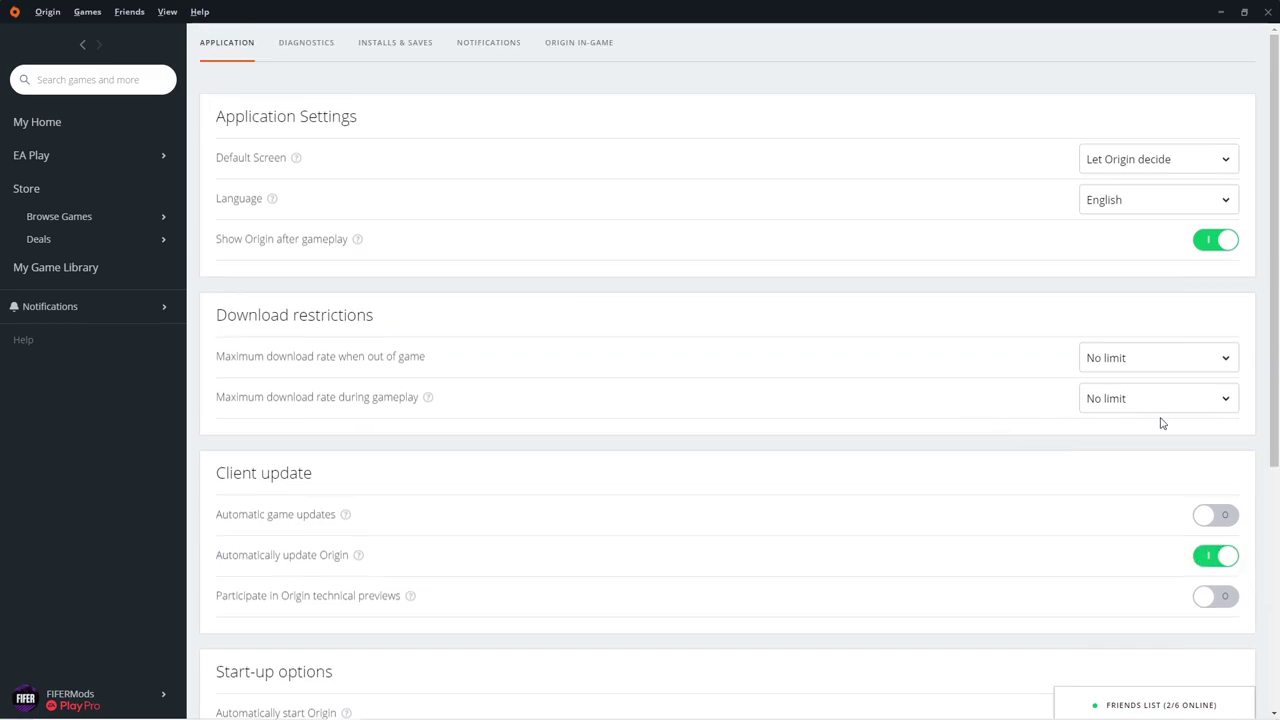
click(129, 125)
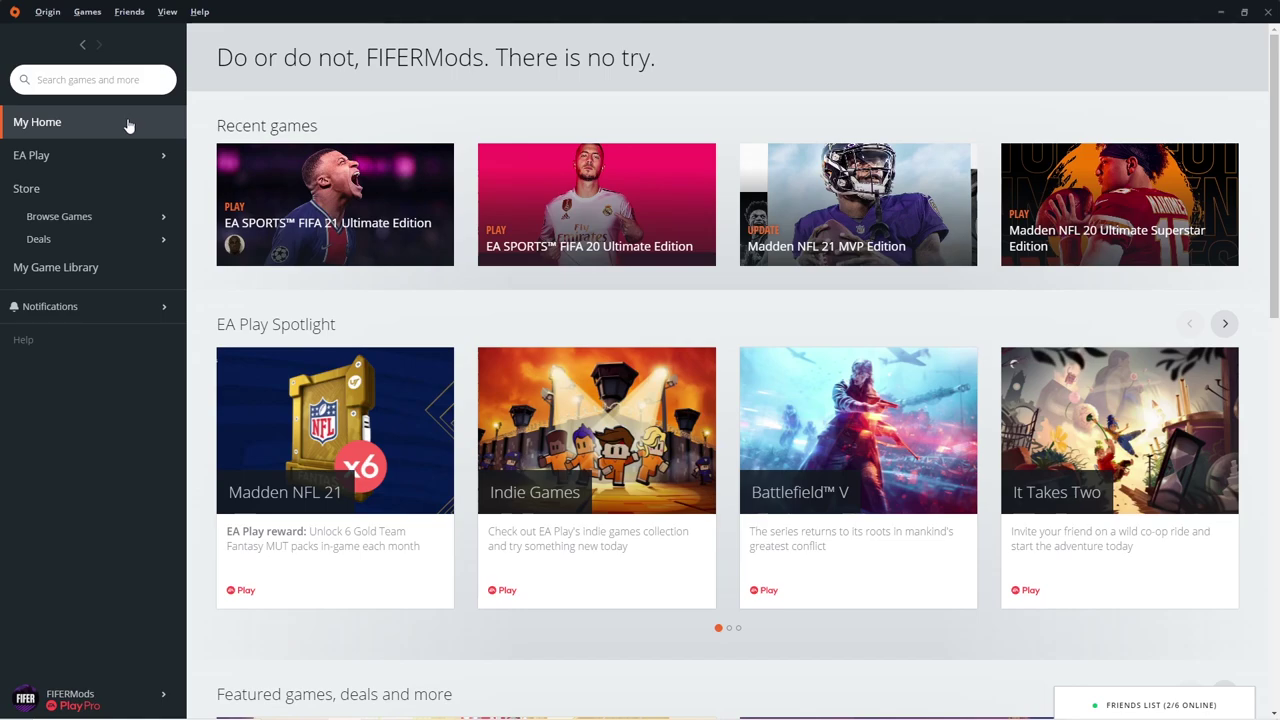
Put Origin into offline mode and open My Game Library.
click(60, 18)
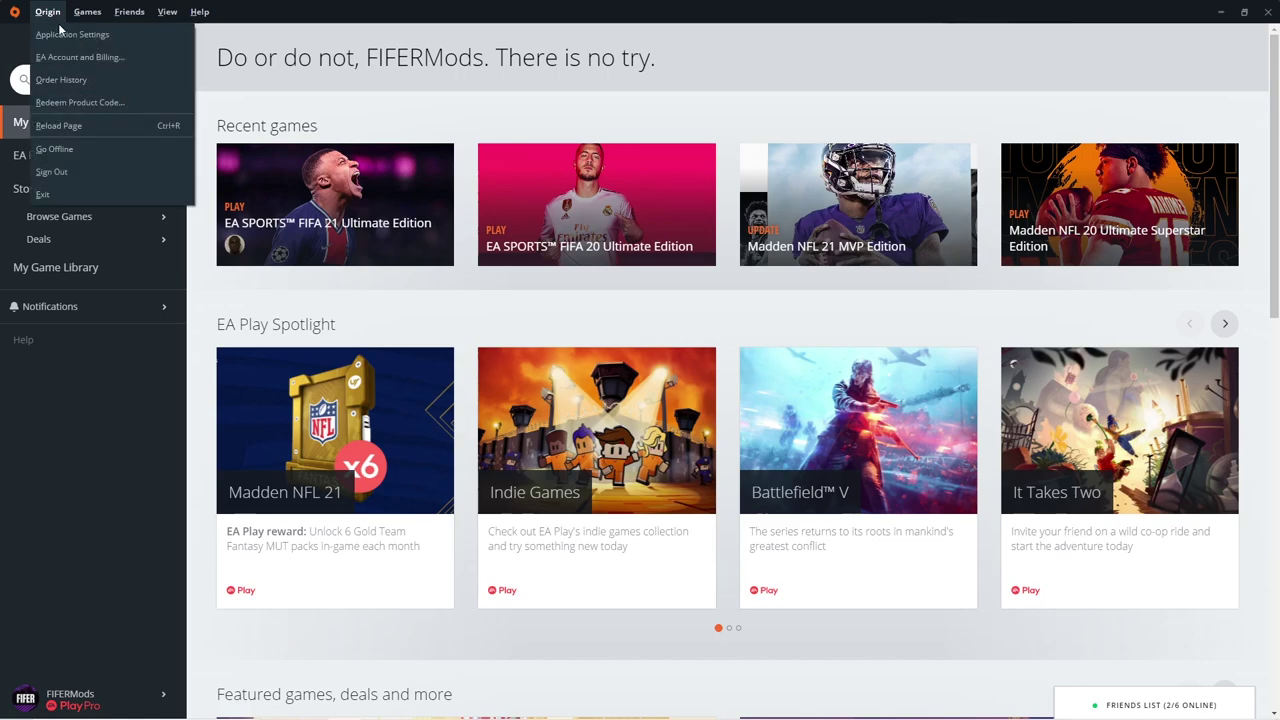
click(78, 144)
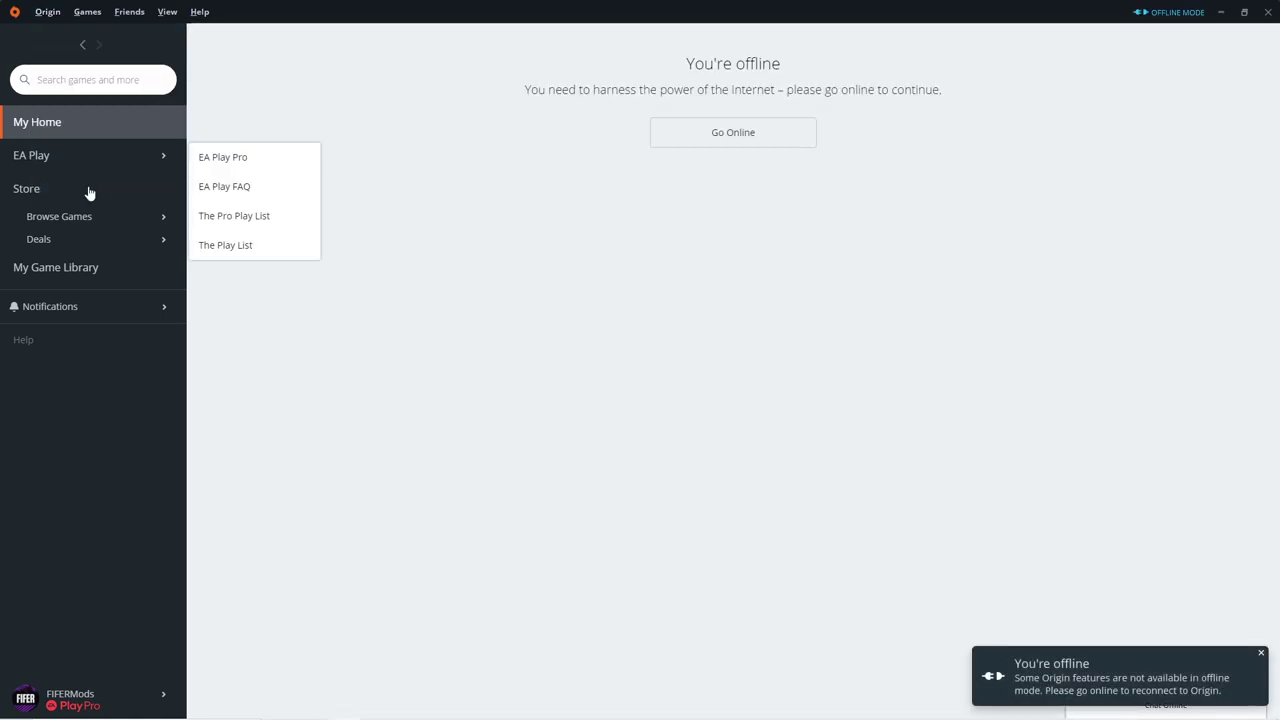
click(84, 272)
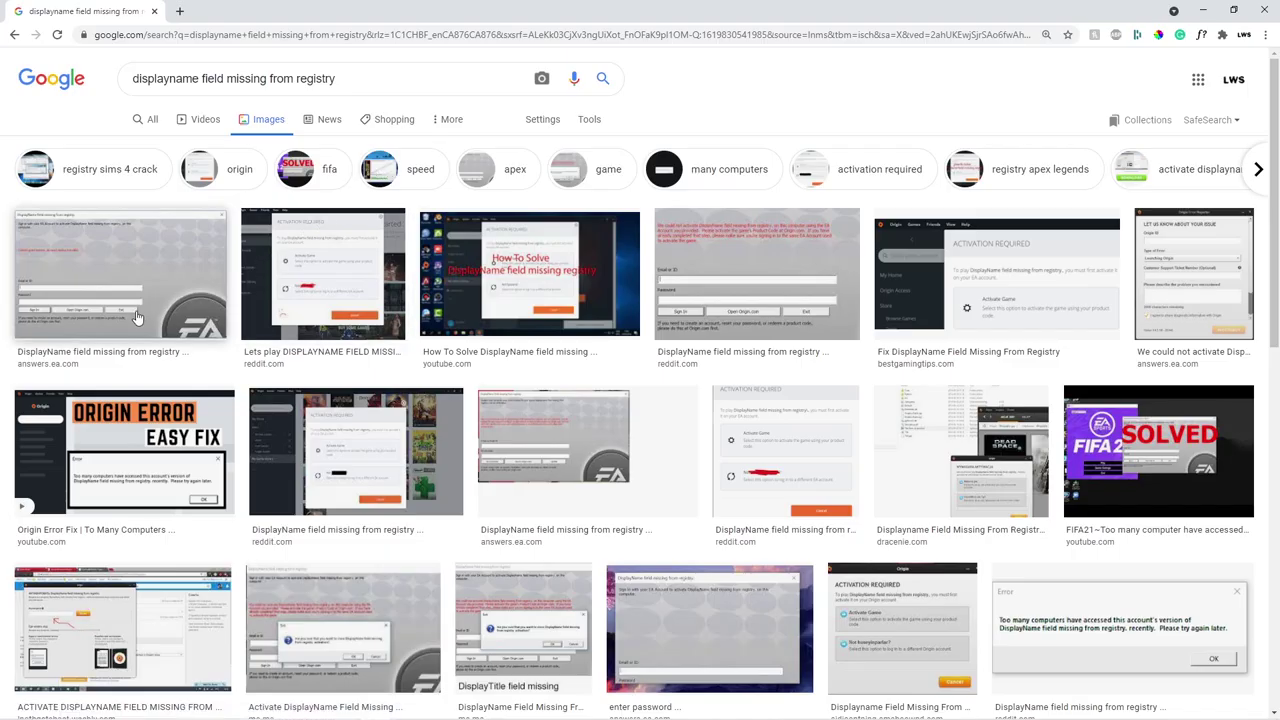
Preview the "DisplayName field missing from registry" image results and open the EA sign-in error picture on its own.
click(138, 316)
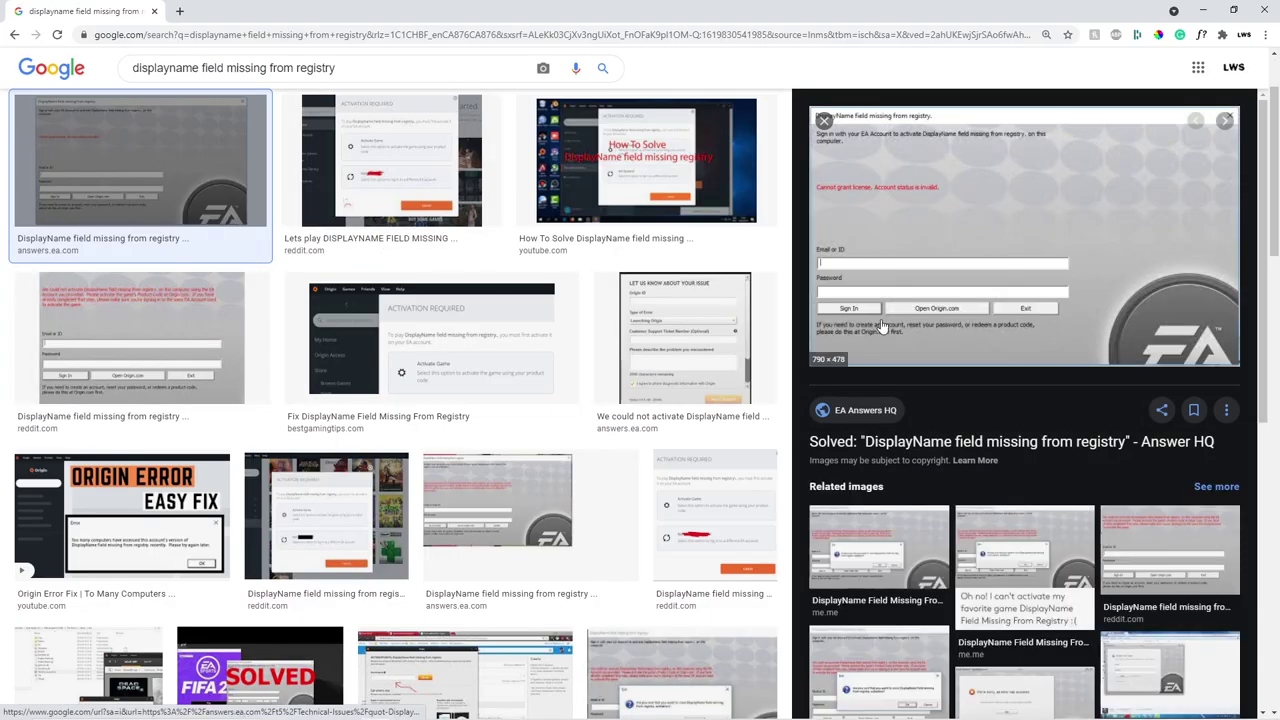
click(760, 309)
click(530, 515)
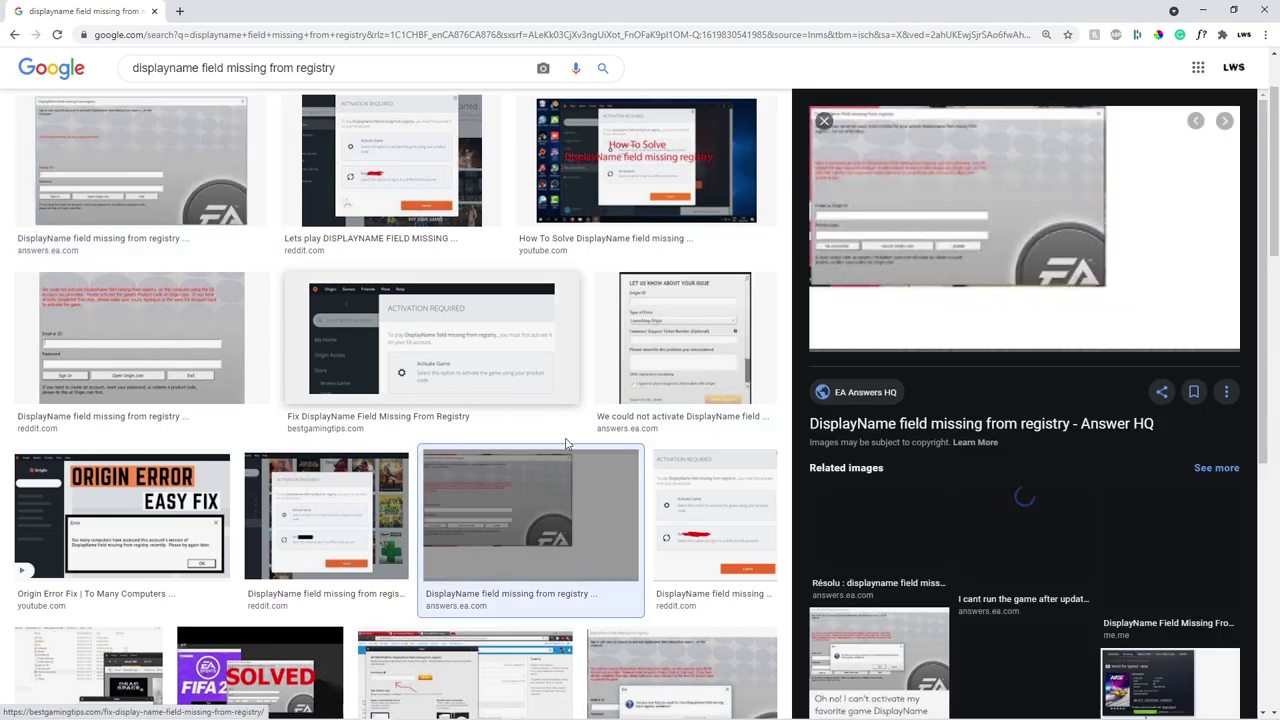
click(240, 225)
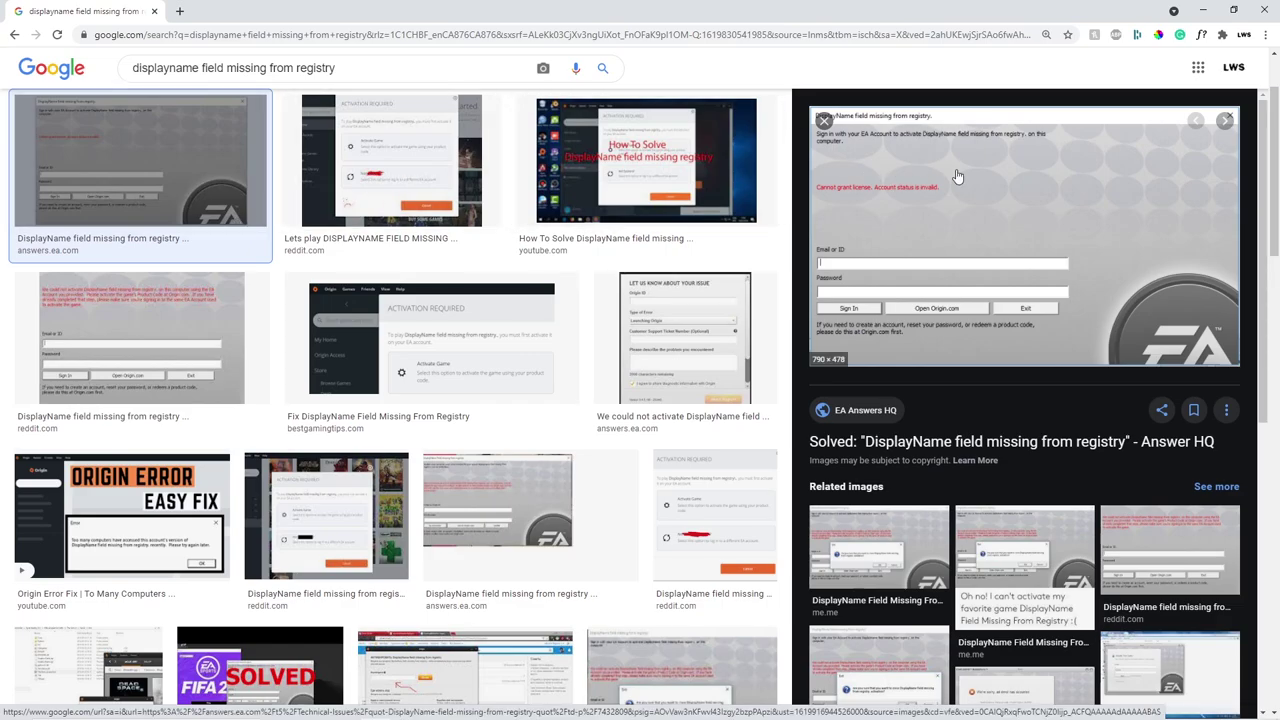
right_click(996, 205)
click(1100, 342)
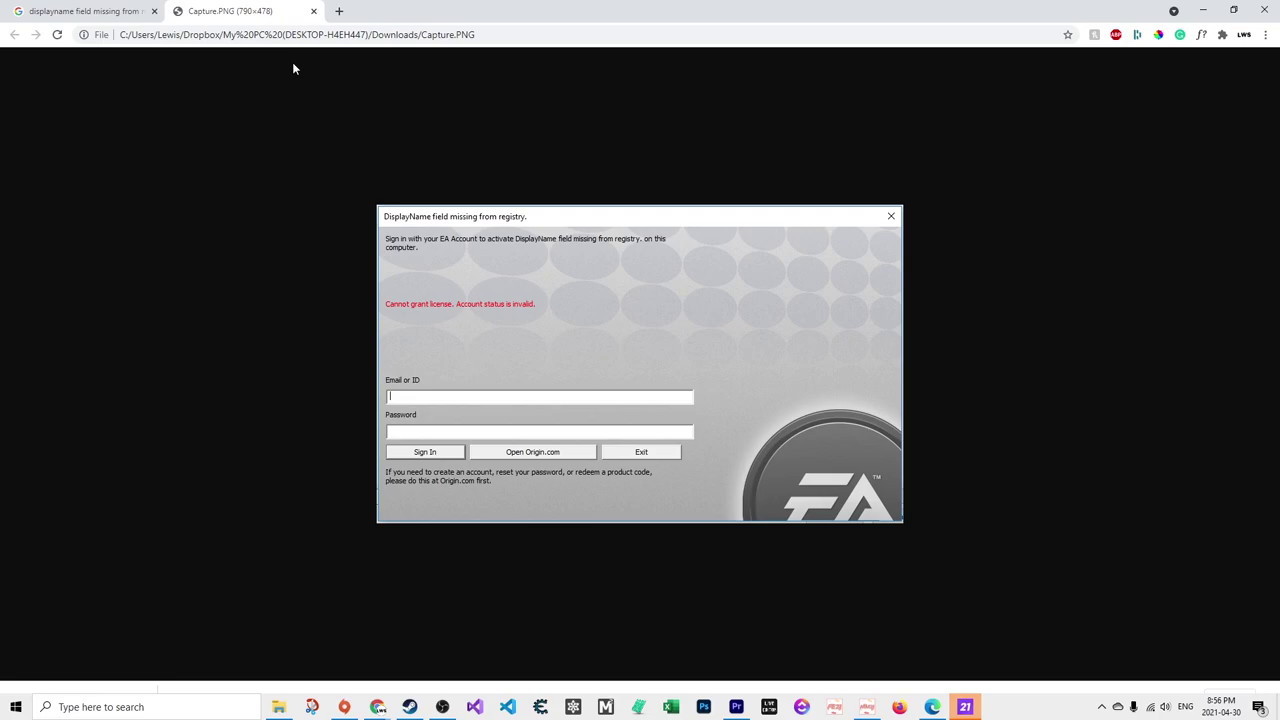
Switch back to Origin and view its options for going online or signing out.
key(alt+Tab)
key(alt+Tab)
key(alt+Tab)
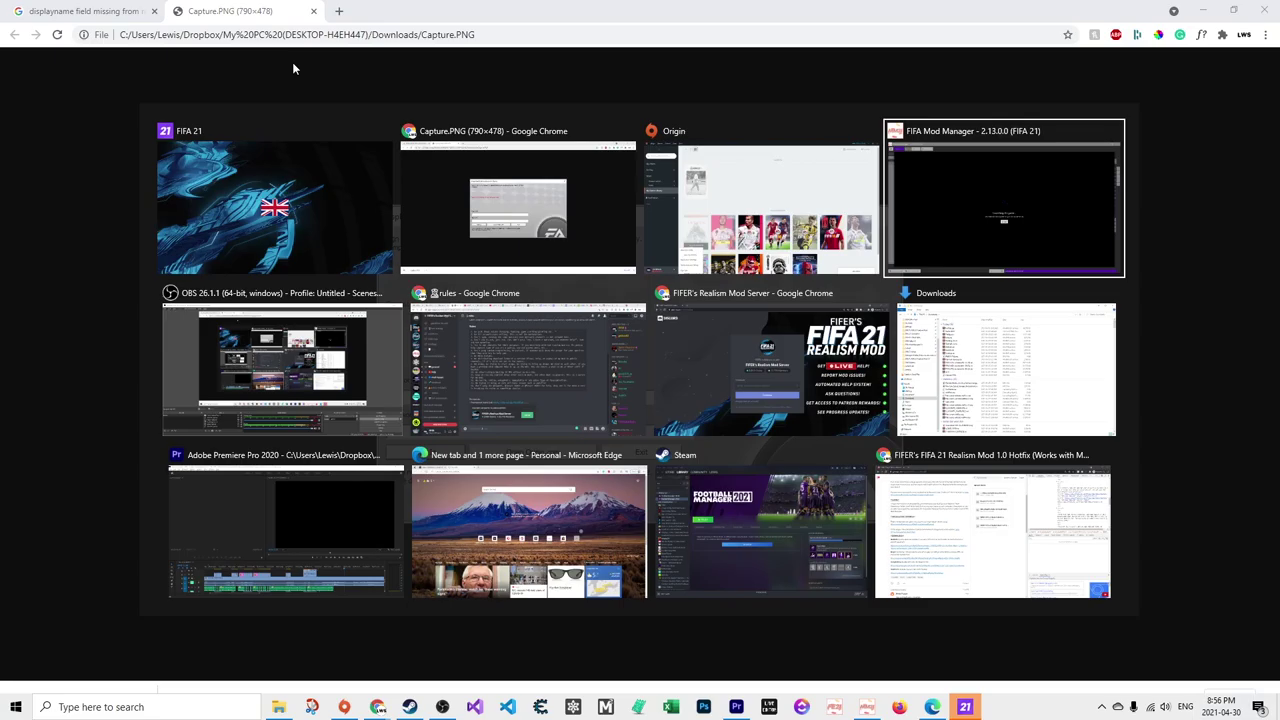
key(alt+shift+Tab)
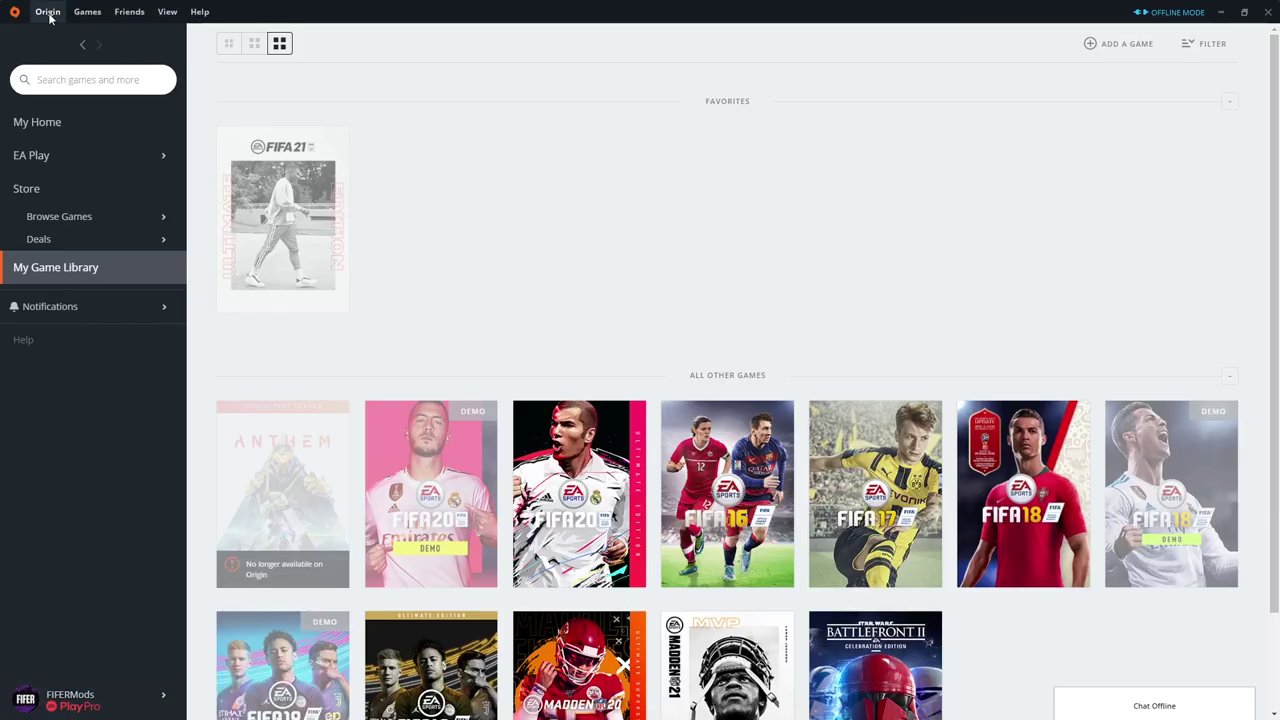
click(47, 12)
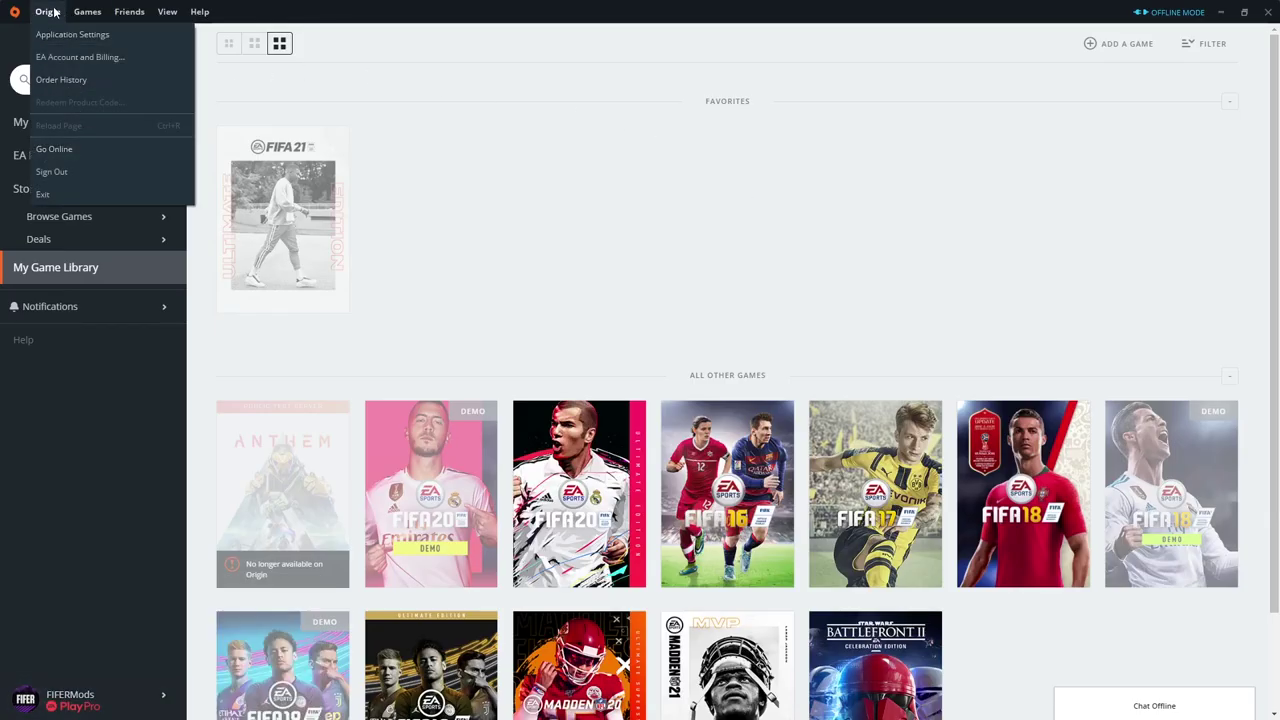
Switch to Steam and open the properties of Football Manager 2021 from the library favorites.
key(alt+Tab)
key(alt+Tab)
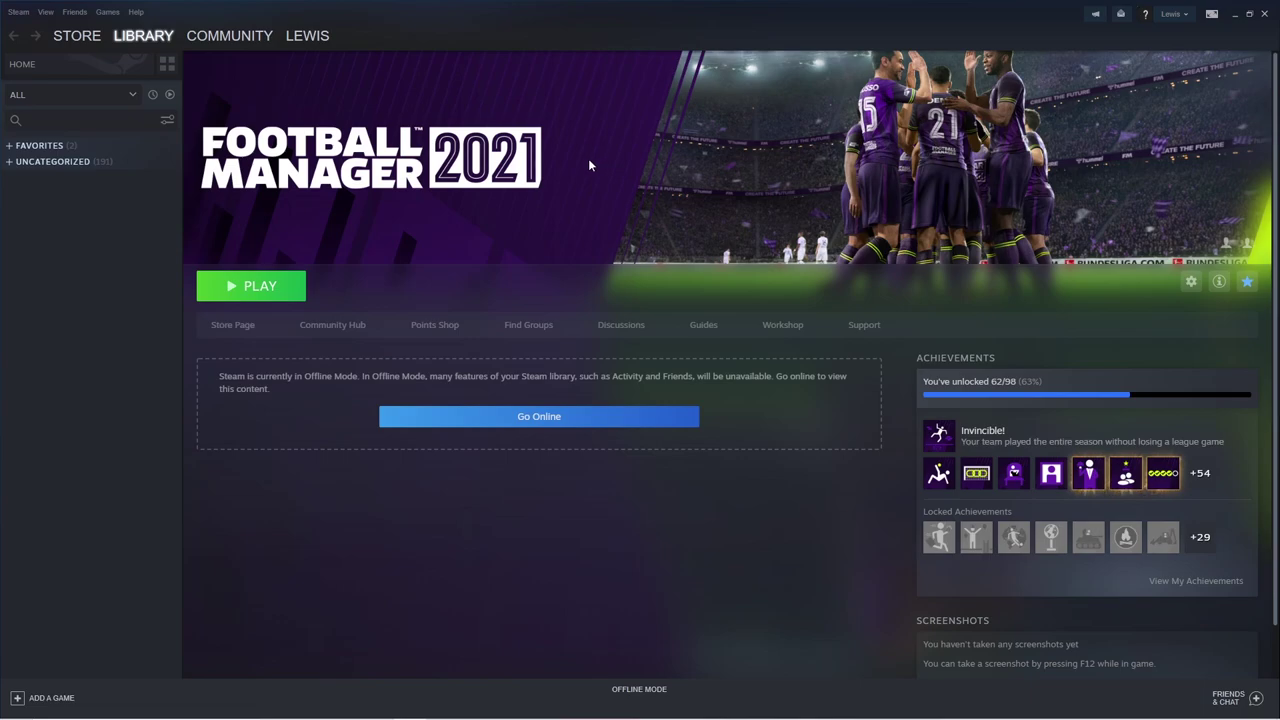
click(9, 146)
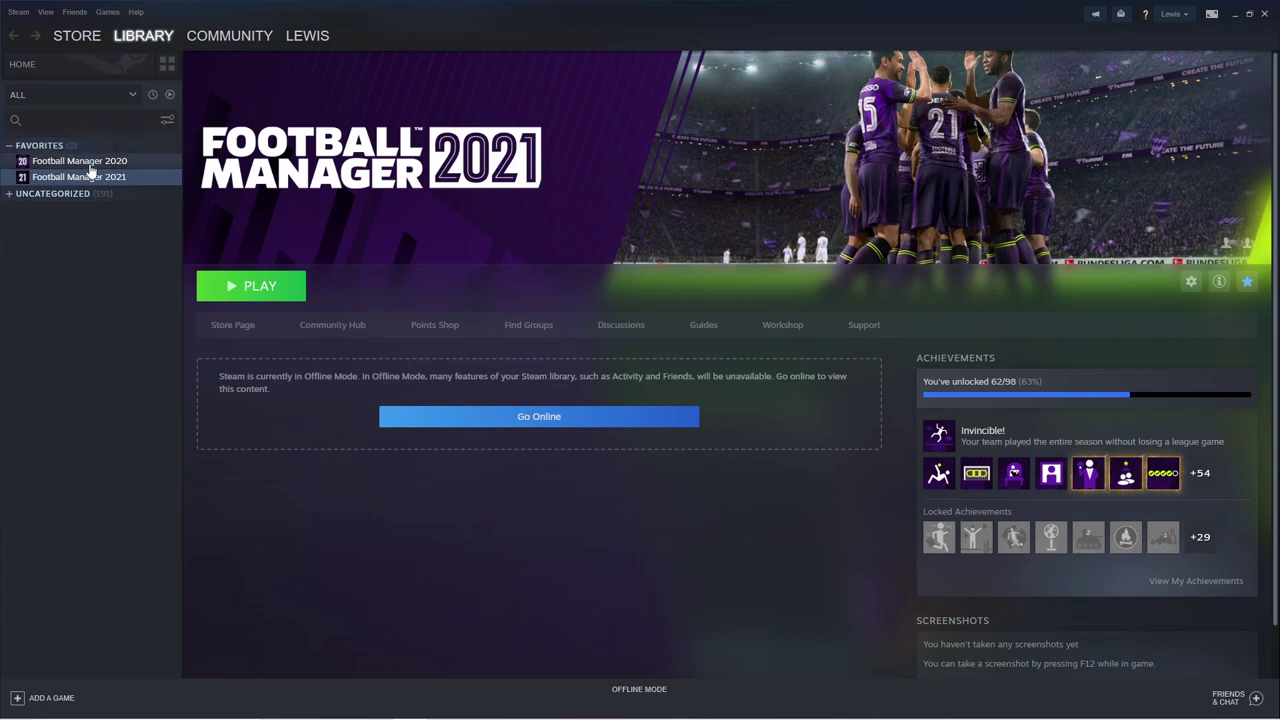
mouse_move(141, 40)
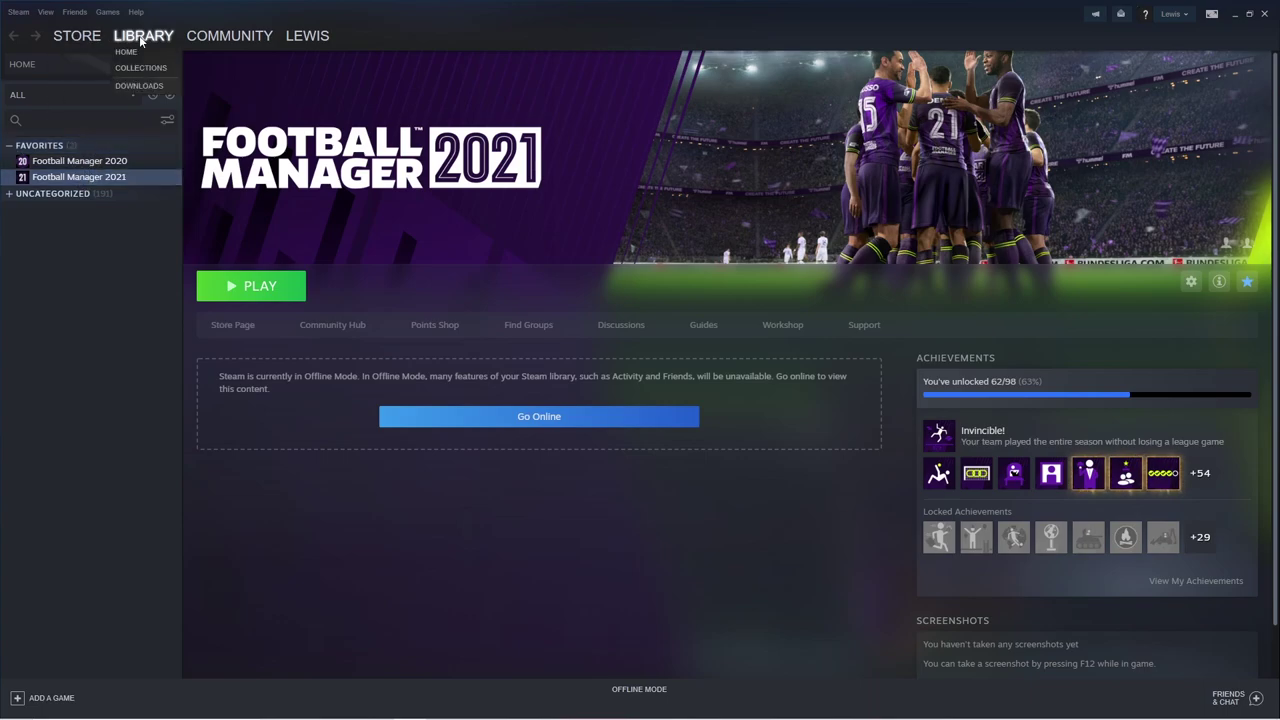
right_click(73, 181)
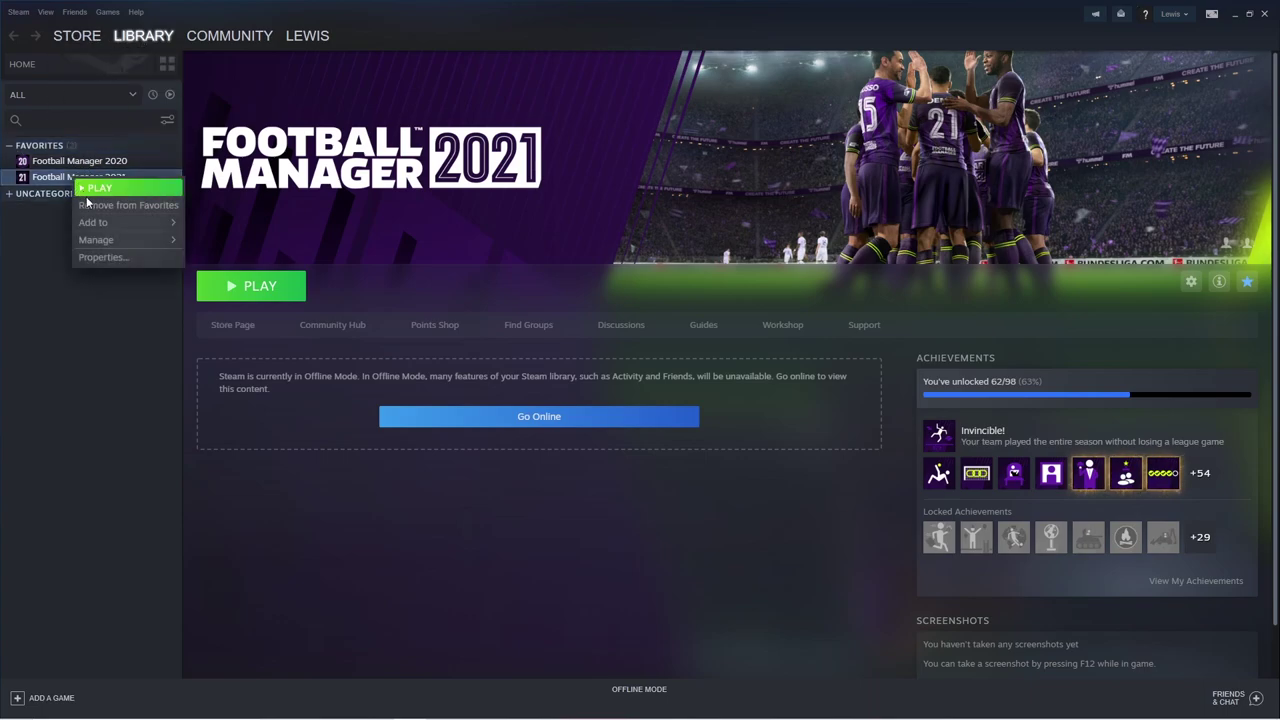
click(110, 257)
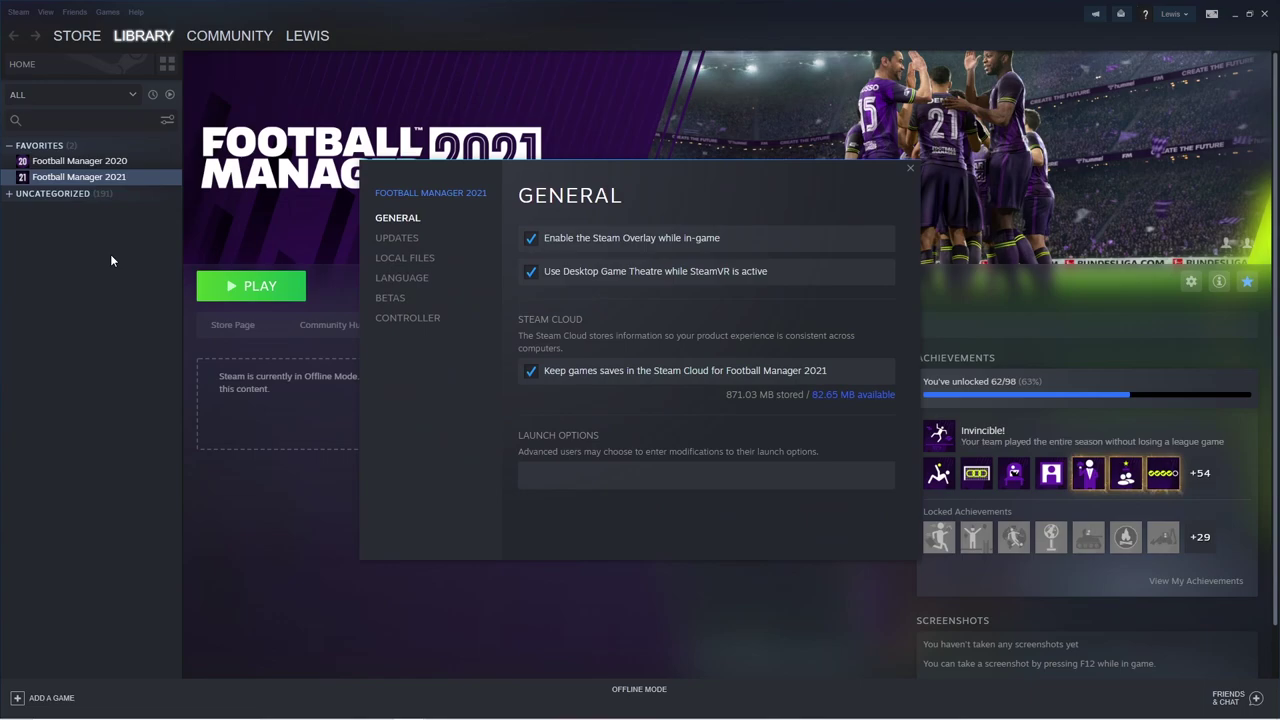
Set Football Manager 2021's automatic updates to "Only update this game when I launch it" and close its properties.
click(407, 240)
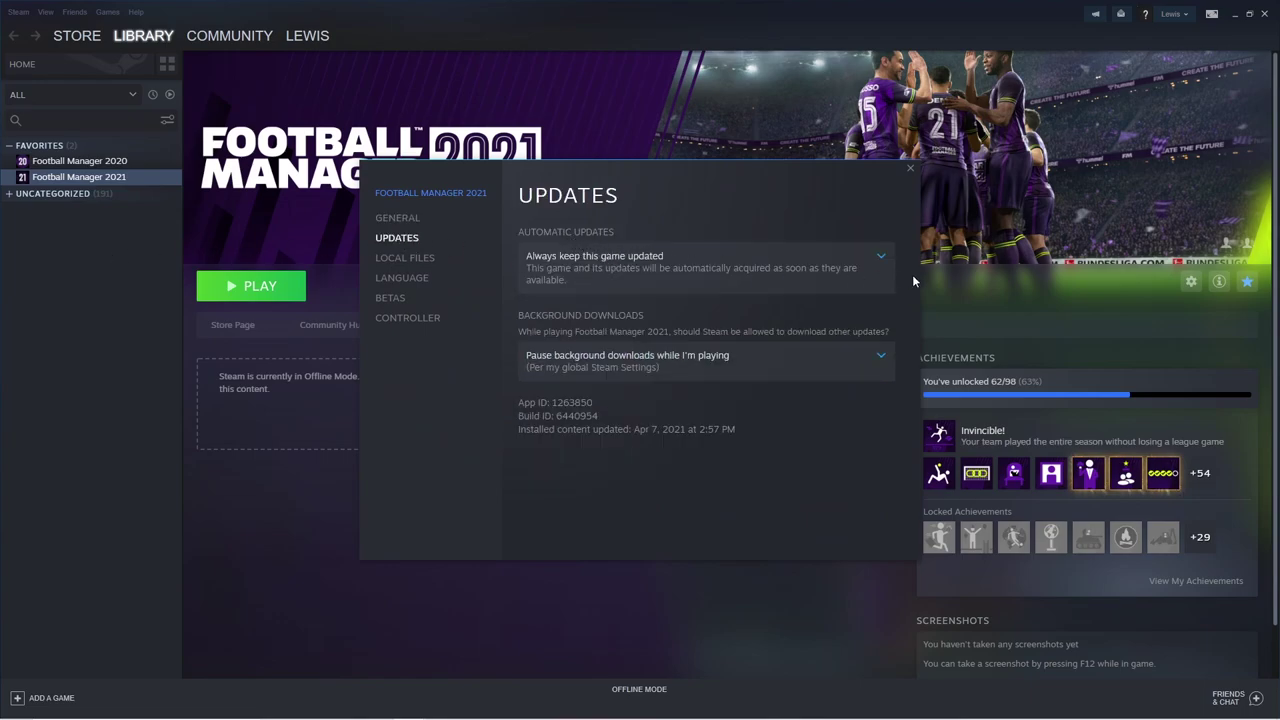
click(890, 262)
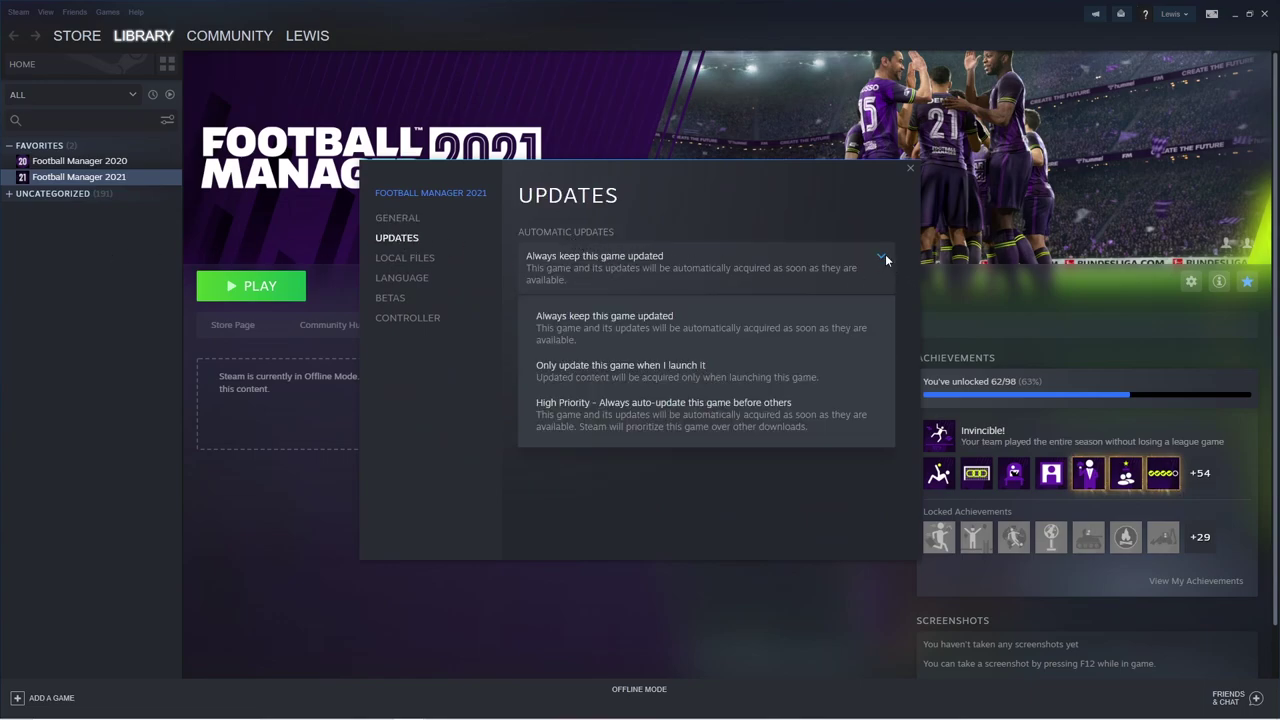
click(693, 370)
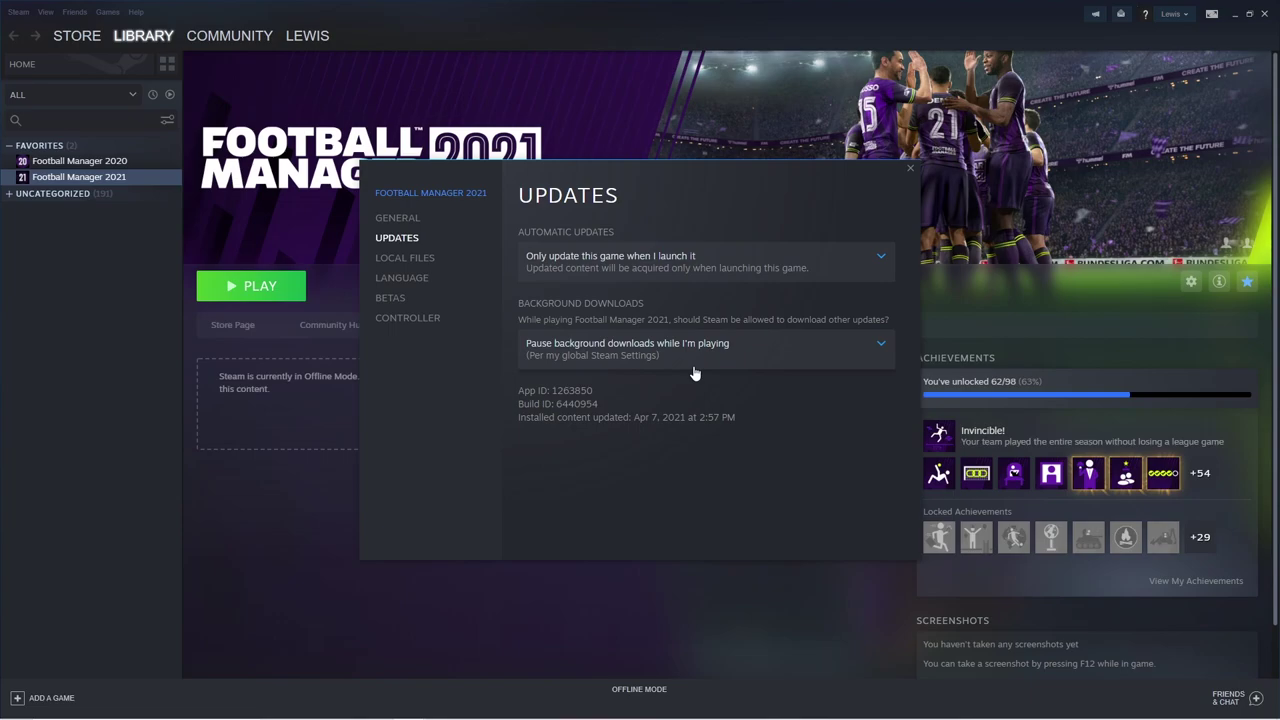
click(909, 170)
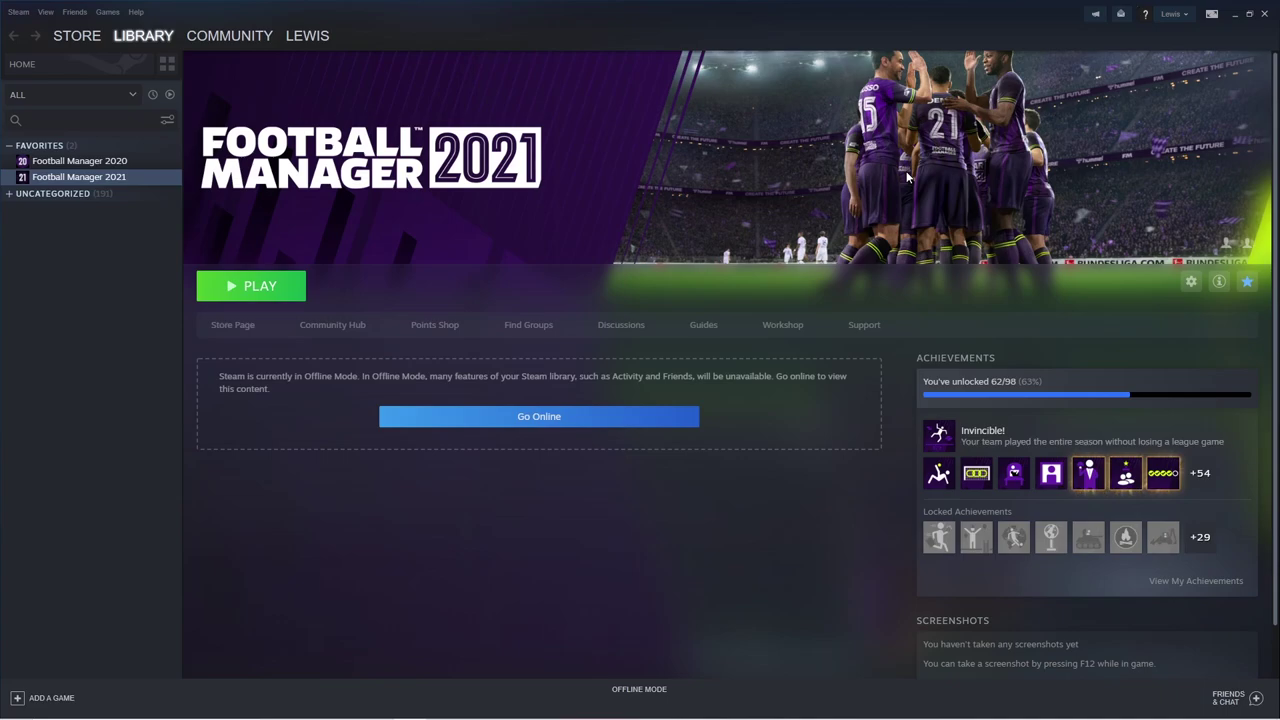
Check where Steam offers switching between online and offline mode.
click(18, 12)
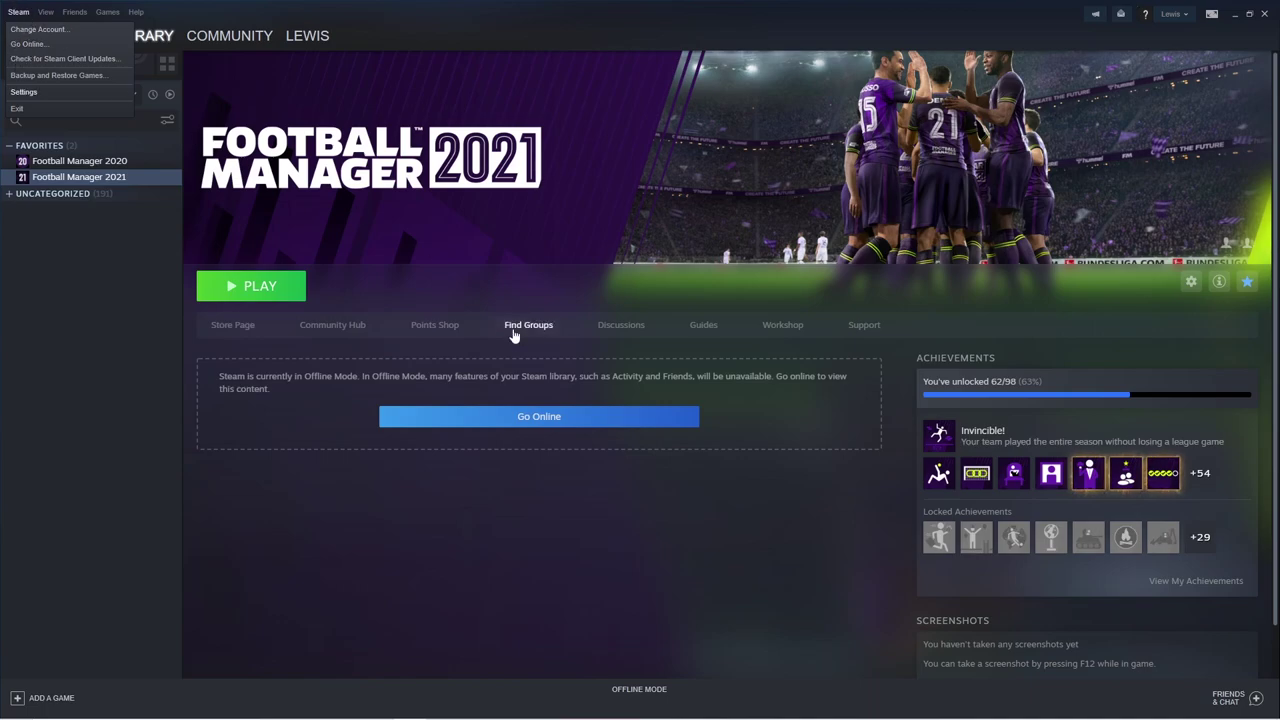
click(544, 273)
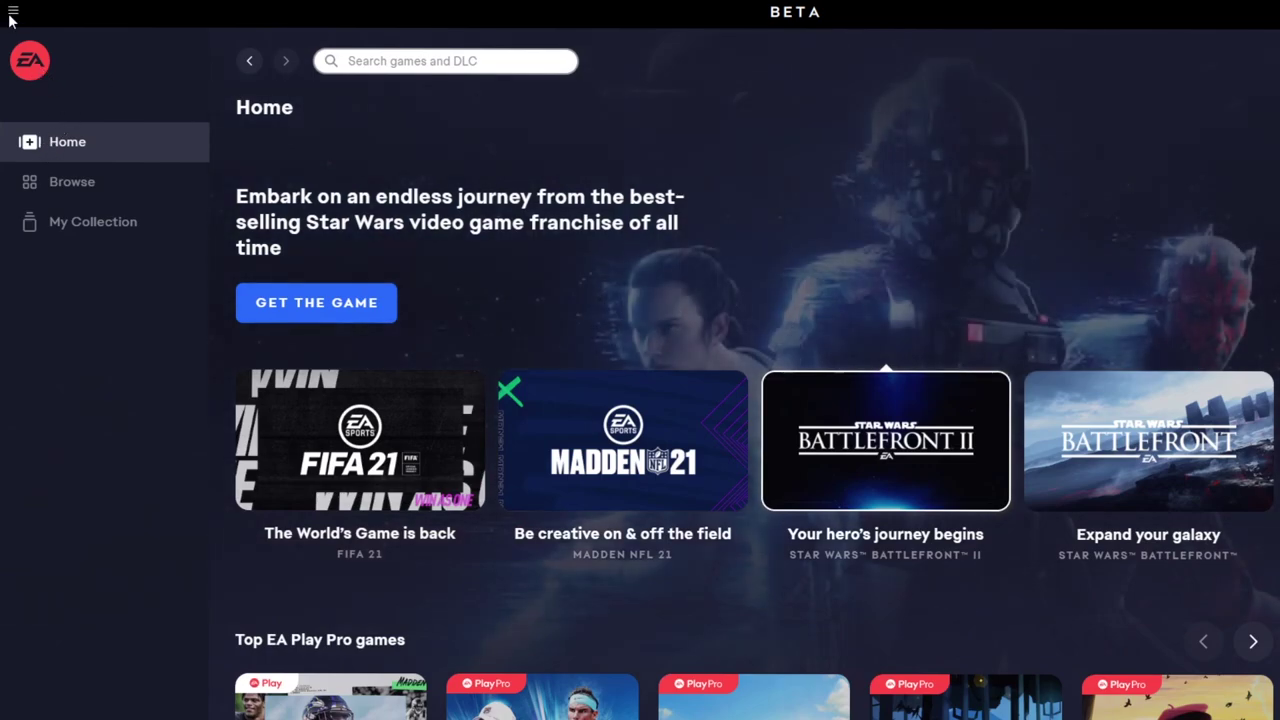
Toggle "Update games automatically" in EA Desktop's download settings and return to the home page.
click(12, 14)
click(40, 100)
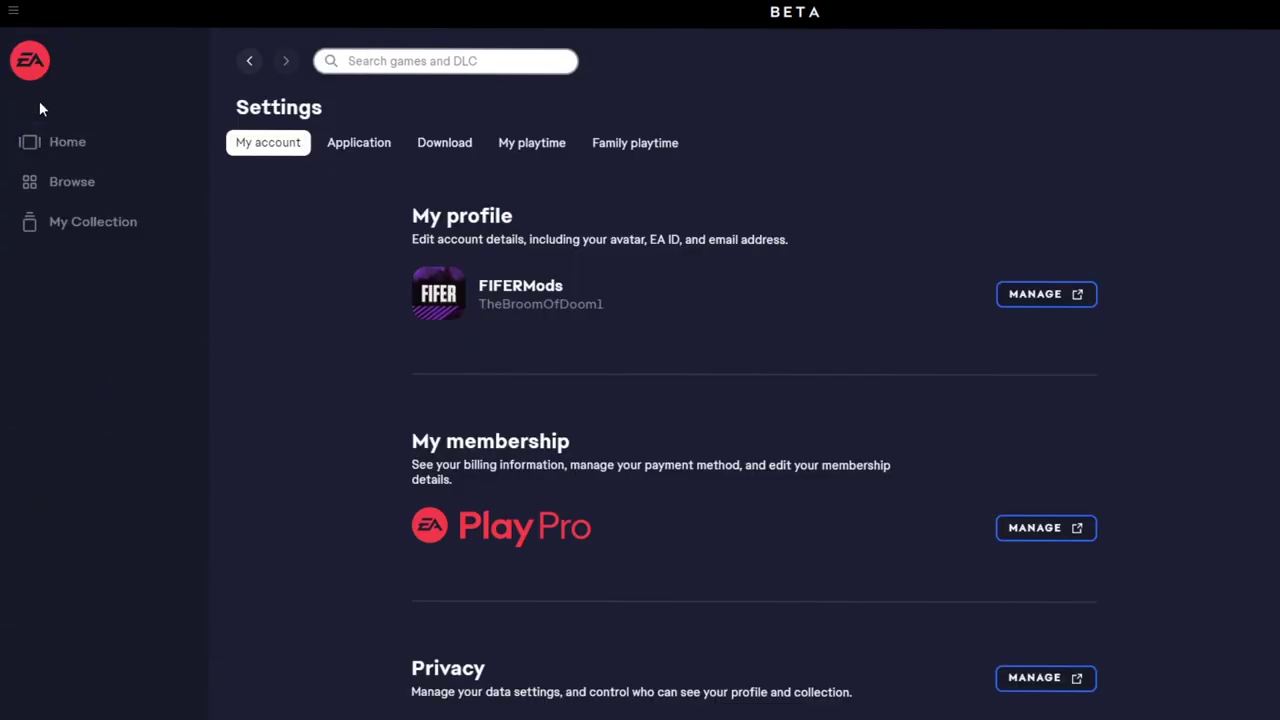
click(371, 143)
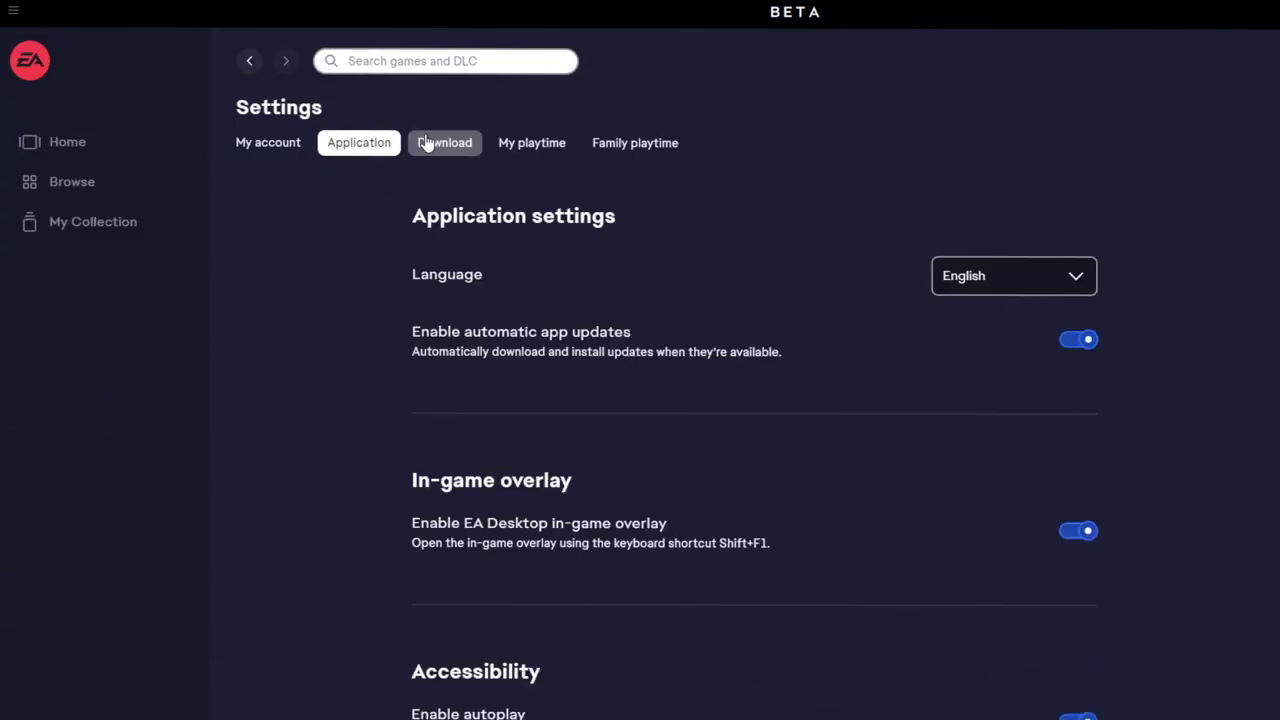
click(425, 143)
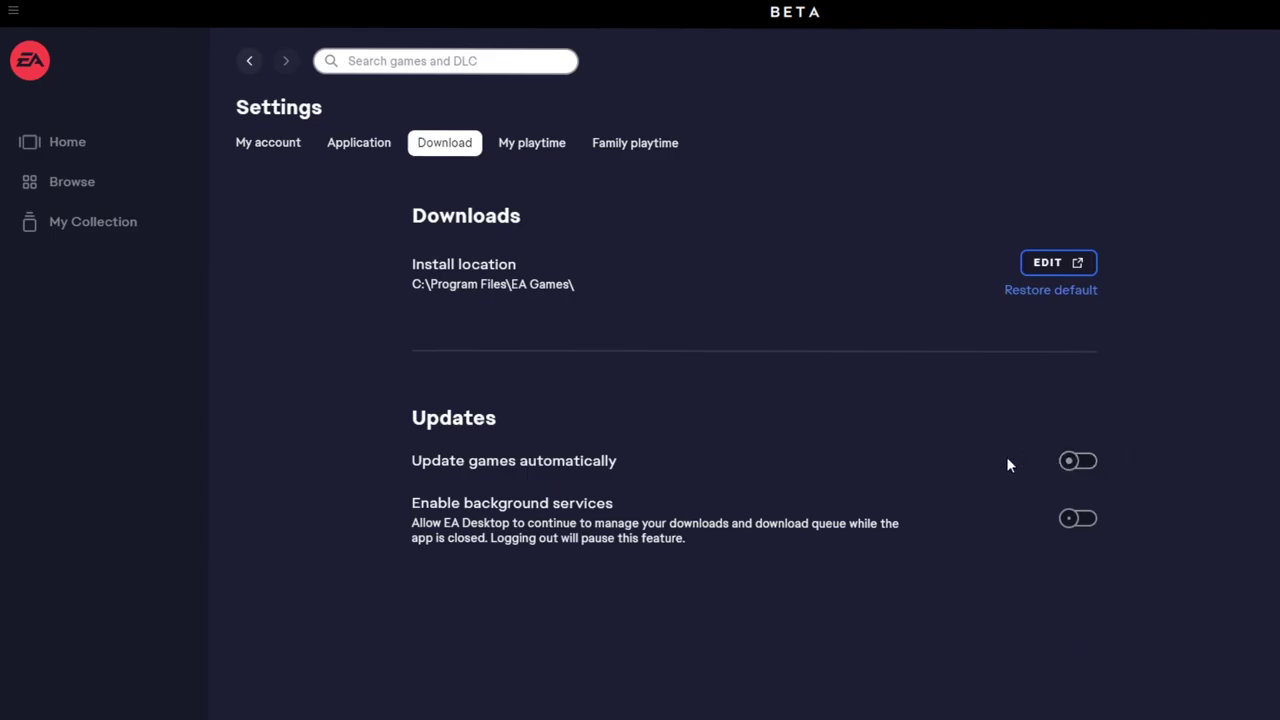
click(1074, 466)
click(70, 152)
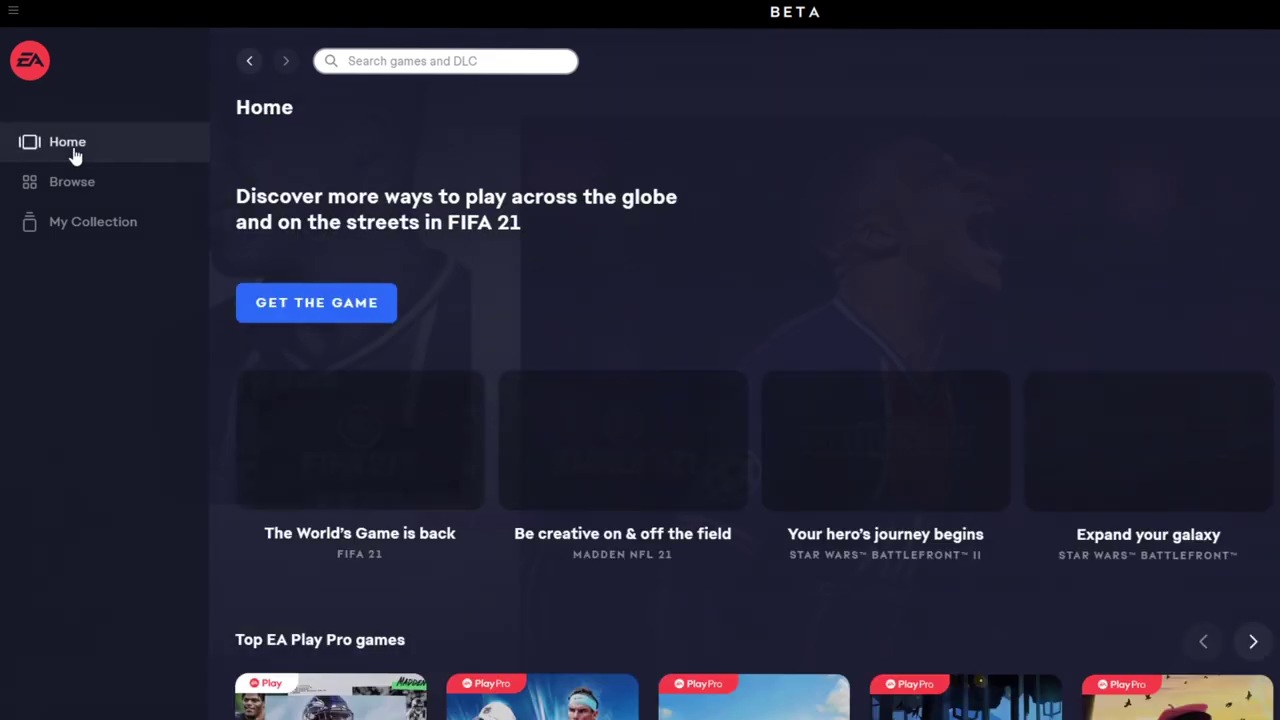